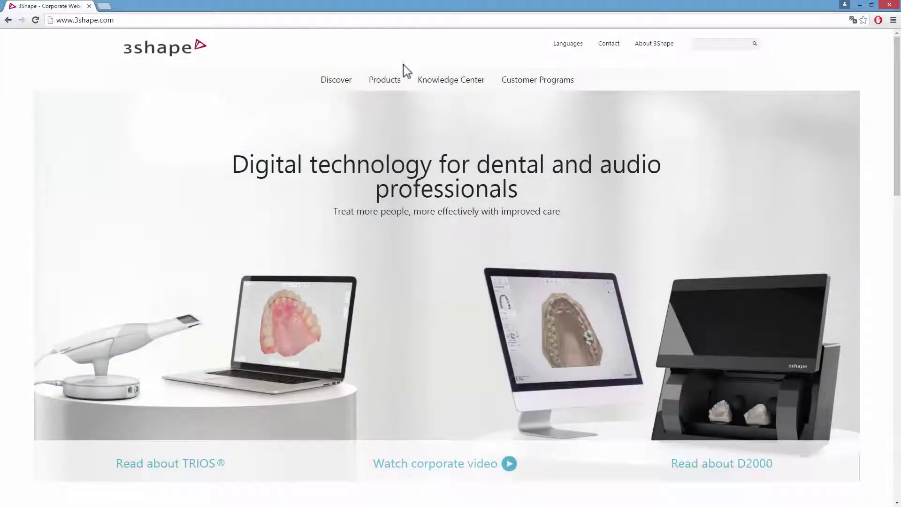
# Step: On 3shape.com, go to Products > Dental System CAD Software and open the Model Builder tile's details
pyautogui.click(398, 85)
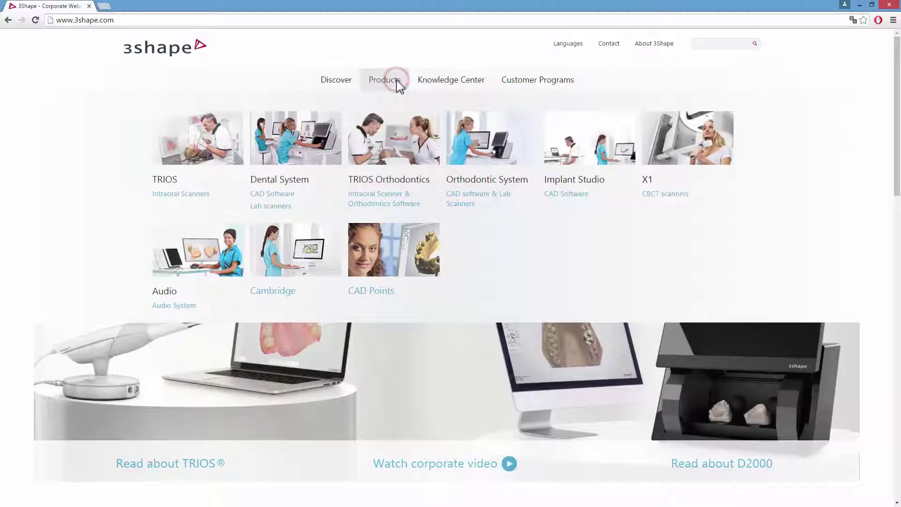
pyautogui.click(280, 196)
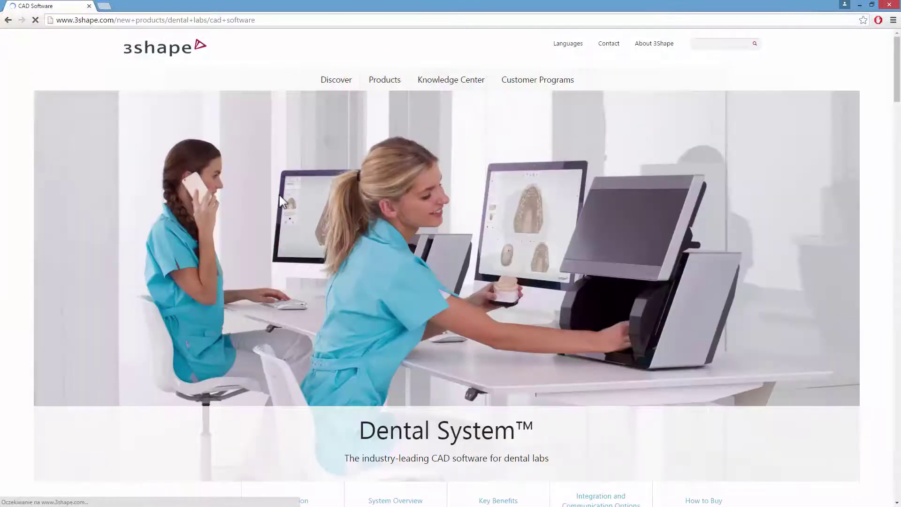
pyautogui.scroll(-7, 280, 201)
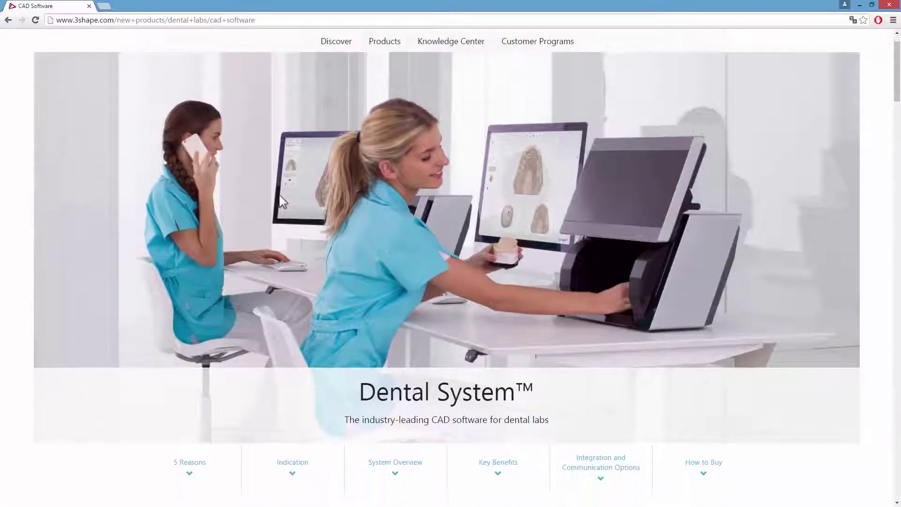
pyautogui.scroll(-12, 283, 202)
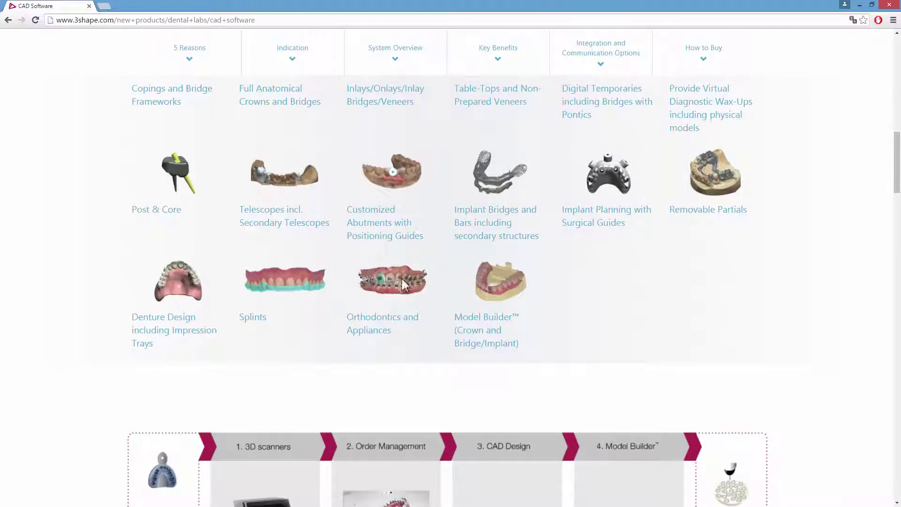
pyautogui.click(483, 337)
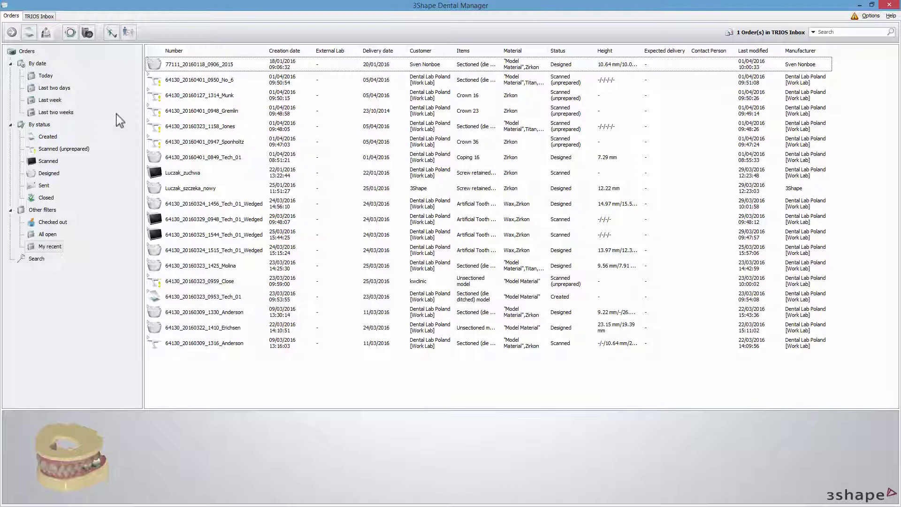
# Step: Run Build Model on the top sectioned-model order in Dental Manager
pyautogui.rightClick(180, 69)
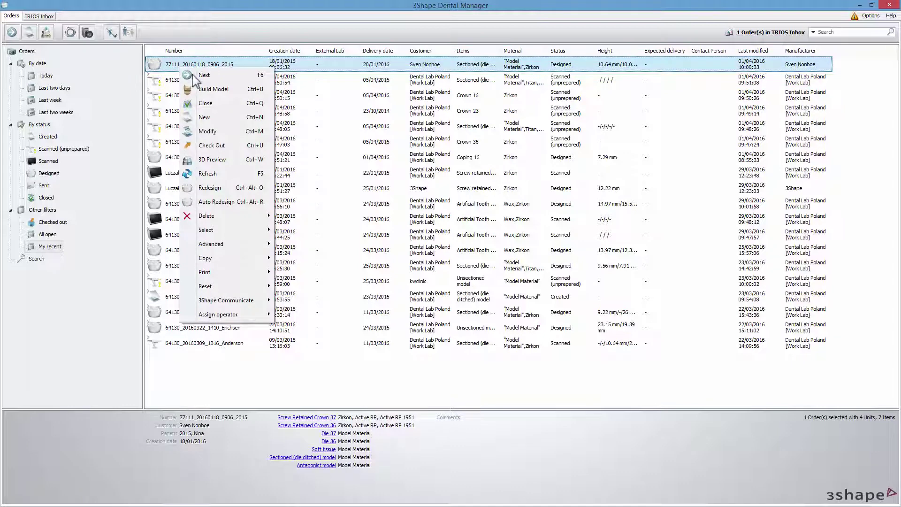
pyautogui.click(210, 89)
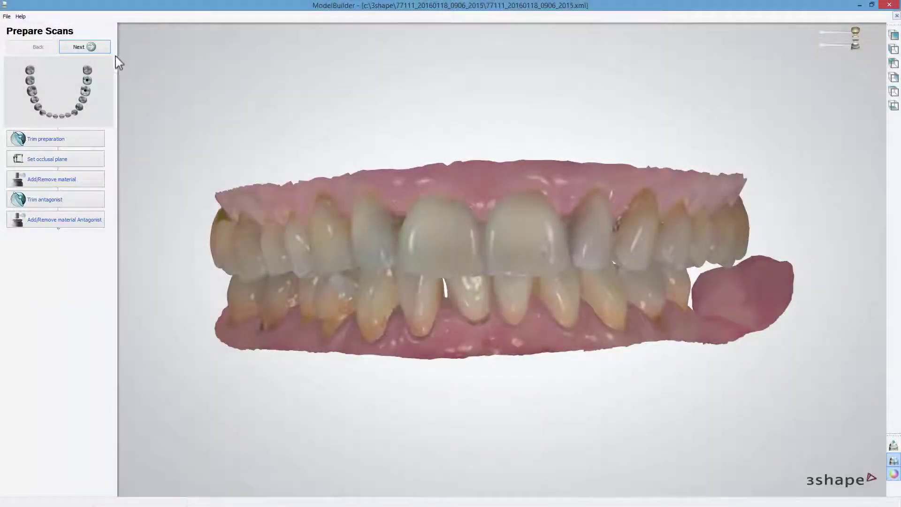
# Step: Advance from Prepare Scans to the Section scan step
pyautogui.click(106, 53)
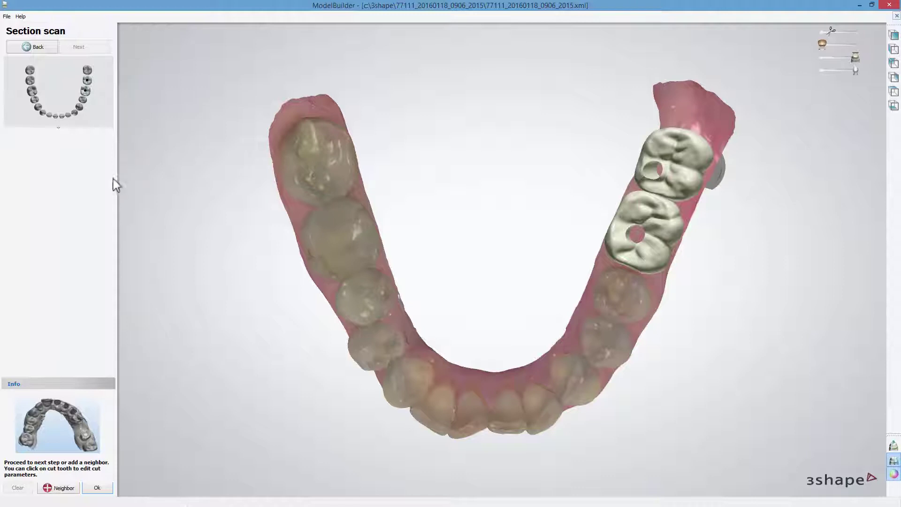
# Step: Section the tooth beside the two implant crowns as a Neighbor die, accepting its cut-out line
pyautogui.click(62, 488)
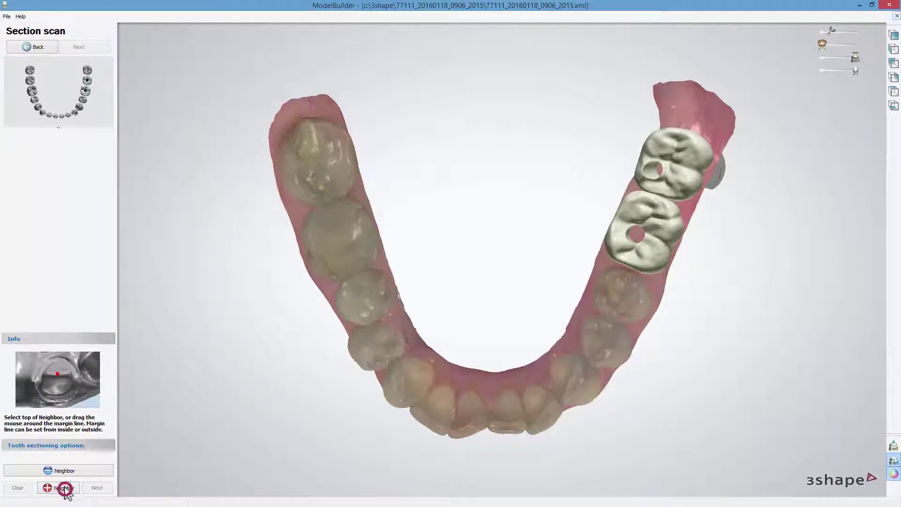
pyautogui.click(617, 294)
pyautogui.moveTo(608, 287); pyautogui.dragTo(648, 383, button='right')
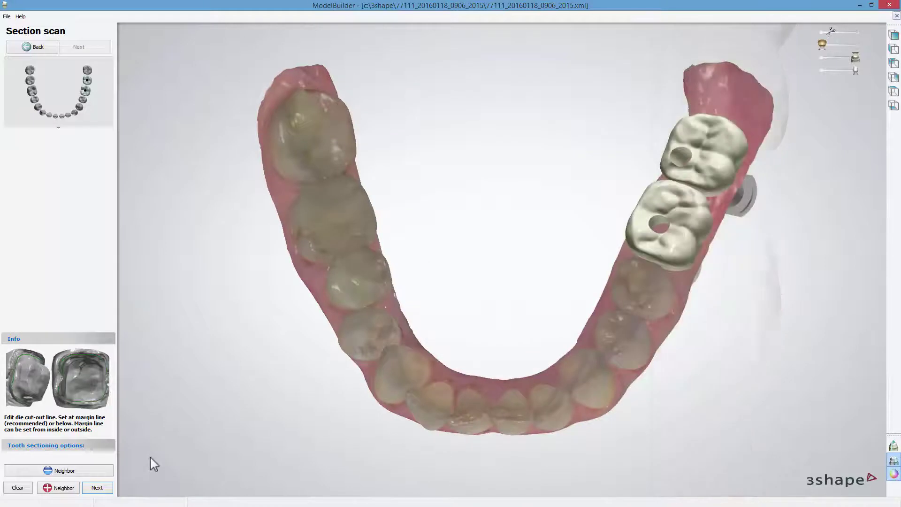
pyautogui.click(97, 487)
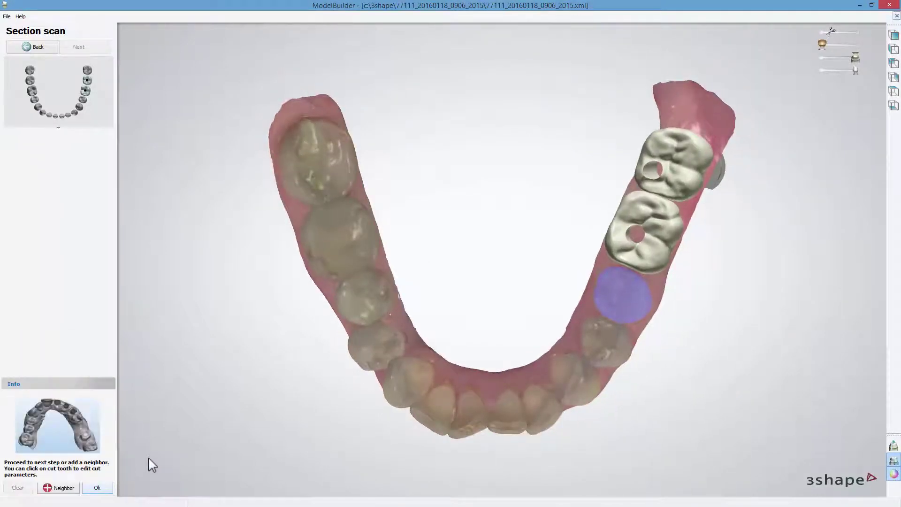
pyautogui.click(102, 488)
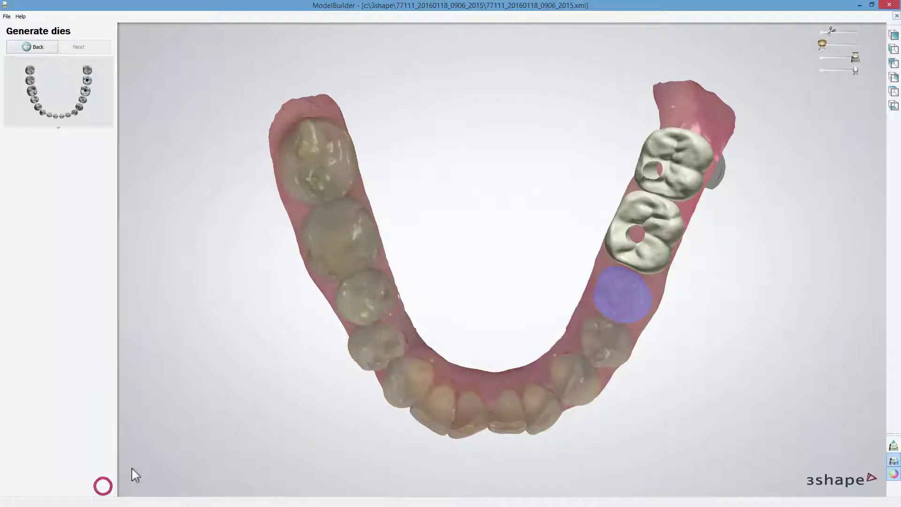
# Step: Tilt the neighbour die's insertion direction, apply it, and generate the dies
pyautogui.moveTo(635, 244); pyautogui.dragTo(714, 224, button='right')
pyautogui.click(574, 105)
pyautogui.moveTo(671, 83); pyautogui.dragTo(665, 86)
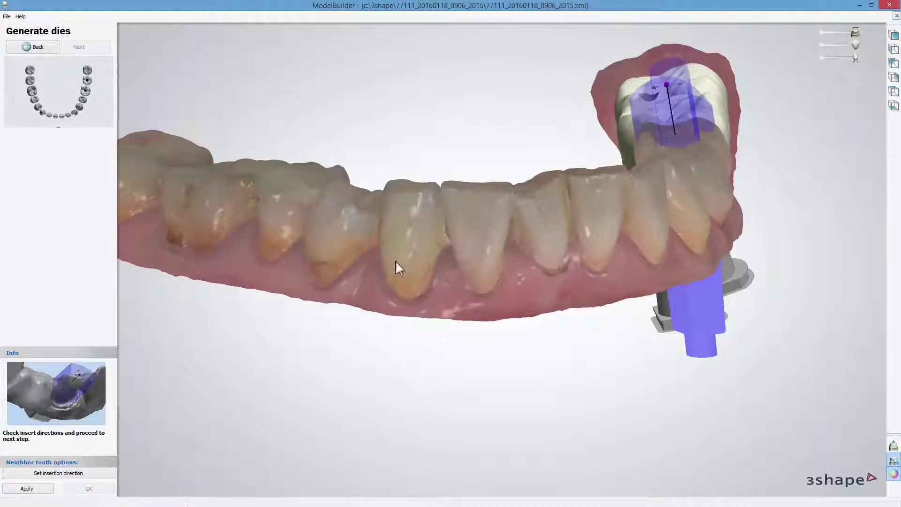
pyautogui.click(41, 488)
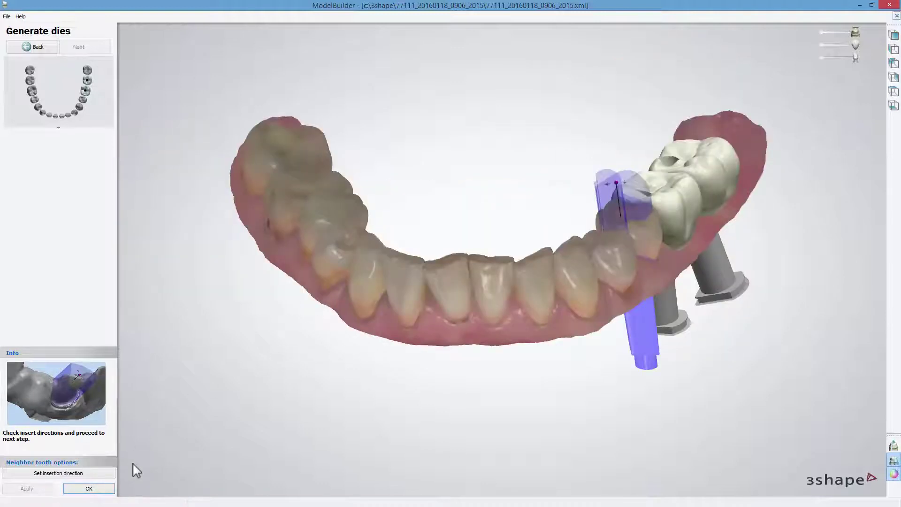
pyautogui.click(98, 488)
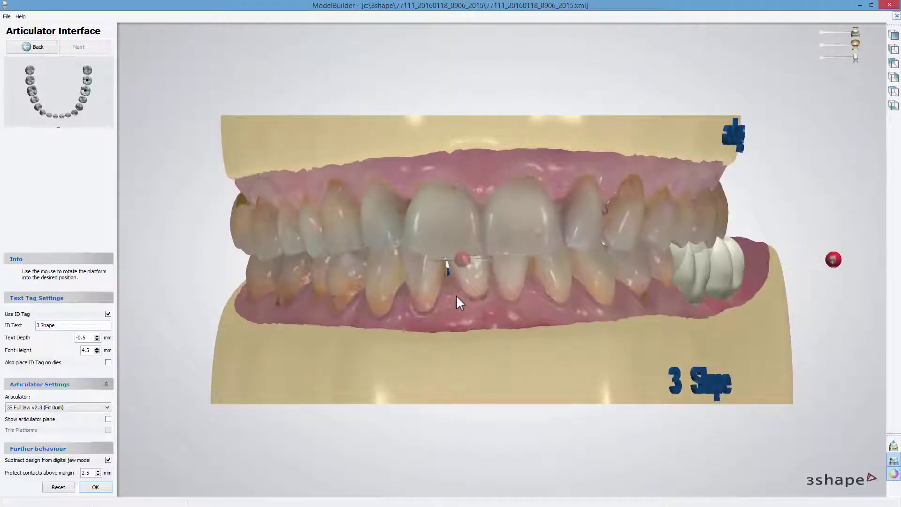
# Step: Switch the articulator from 3S FullJaw v2.3 to 3Shape Full Arch and rotate the platform into position
pyautogui.moveTo(457, 304); pyautogui.dragTo(469, 323)
pyautogui.click(107, 407)
pyautogui.moveTo(110, 441); pyautogui.dragTo(106, 417)
pyautogui.click(89, 434)
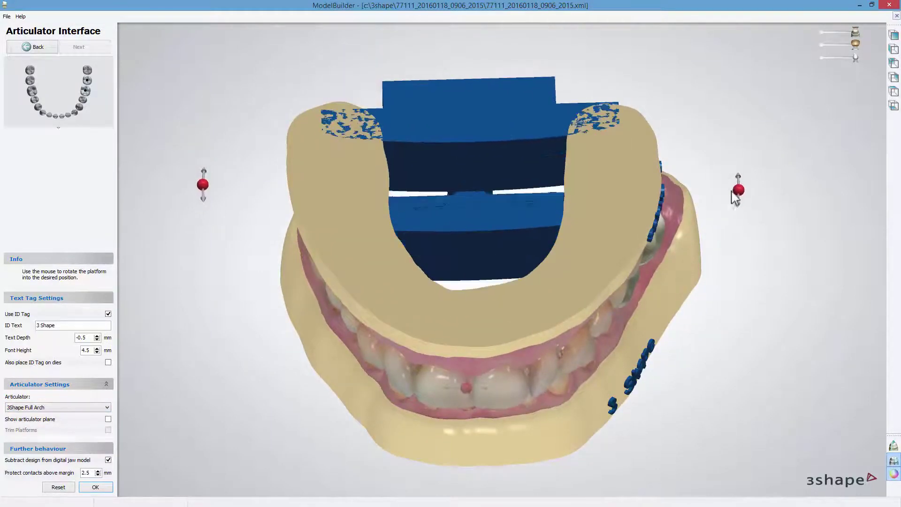
pyautogui.moveTo(738, 196); pyautogui.dragTo(738, 202)
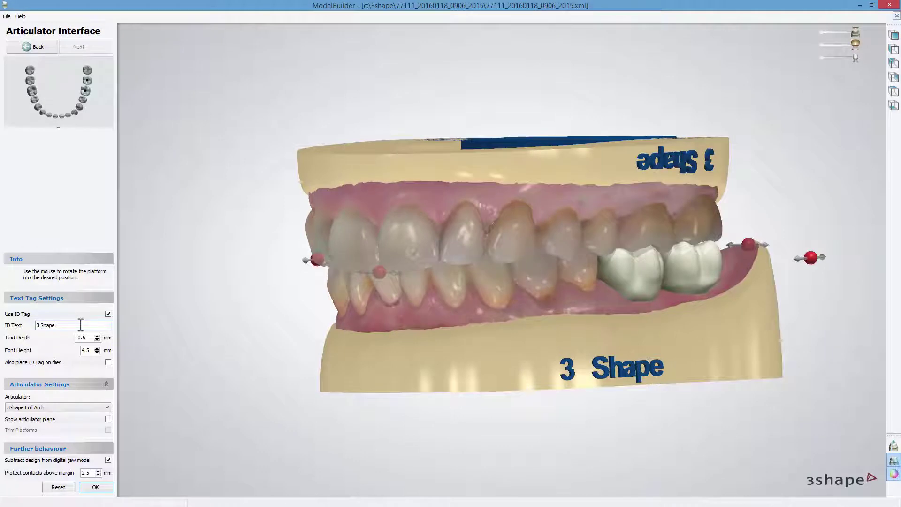
# Step: Engrave the base ID as '3 Shape_Implant', shift the upper tag right, and set Protect contacts to 2.0 mm
pyautogui.write('_Implant')
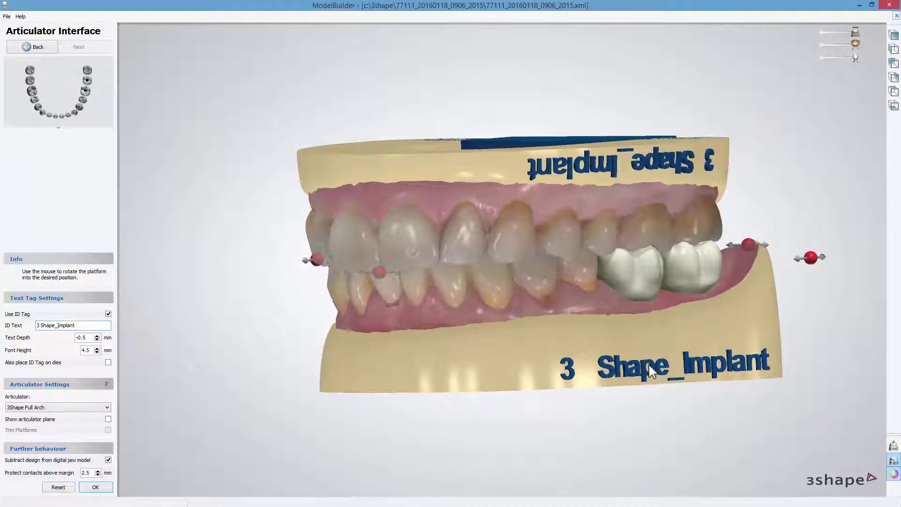
pyautogui.moveTo(661, 330); pyautogui.dragTo(638, 330, button='right')
pyautogui.moveTo(597, 168); pyautogui.dragTo(624, 167)
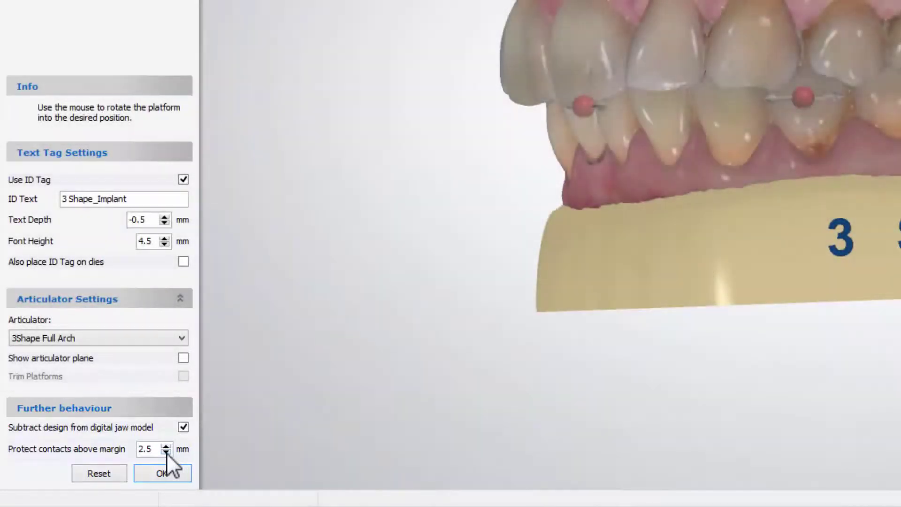
pyautogui.click(166, 452)
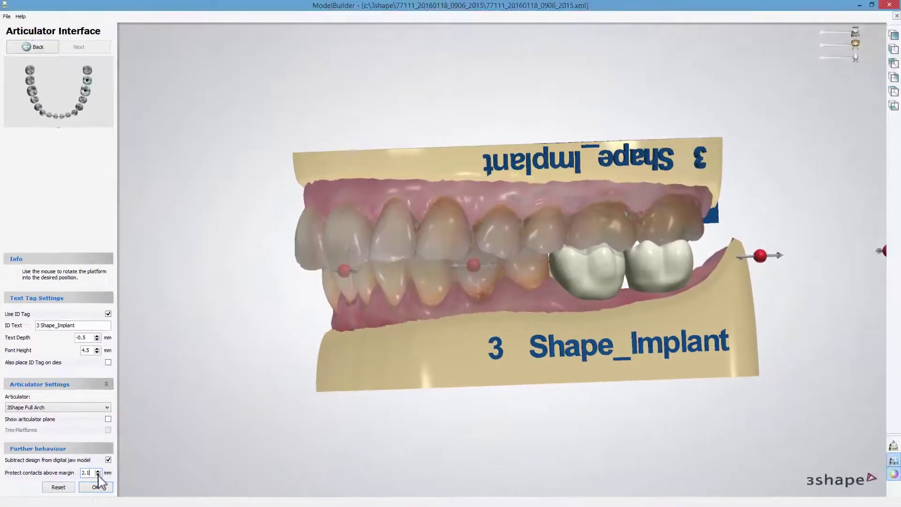
pyautogui.click(103, 486)
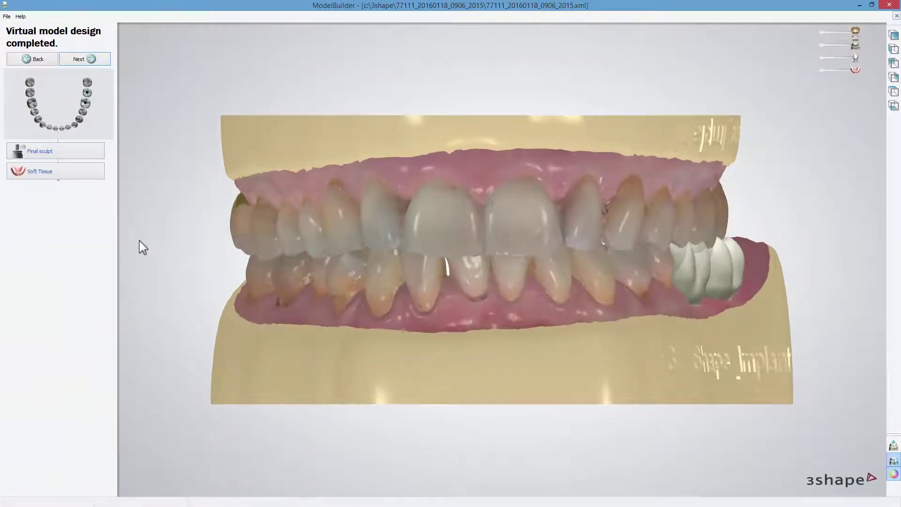
# Step: Start a Soft Tissue insert around the implant crowns, adding a cut and deleting the stray tooth cut
pyautogui.click(85, 170)
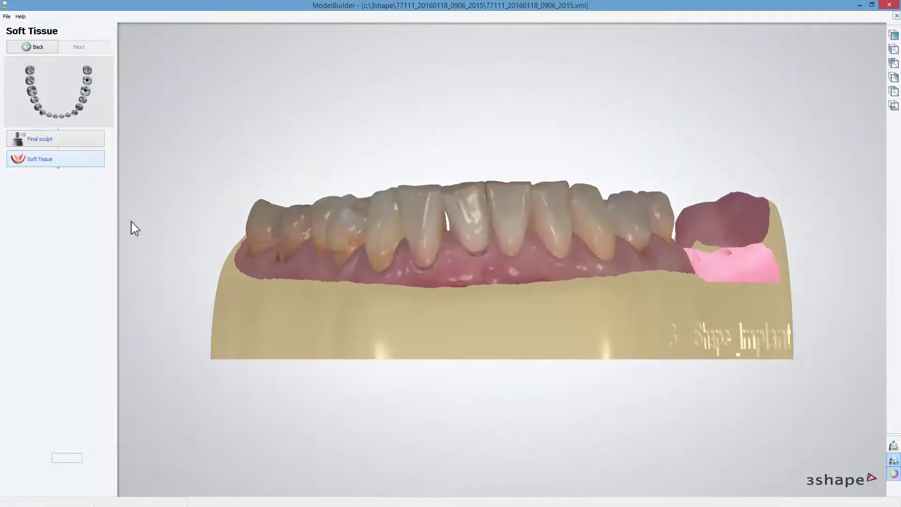
pyautogui.moveTo(659, 325); pyautogui.dragTo(512, 300, button='right')
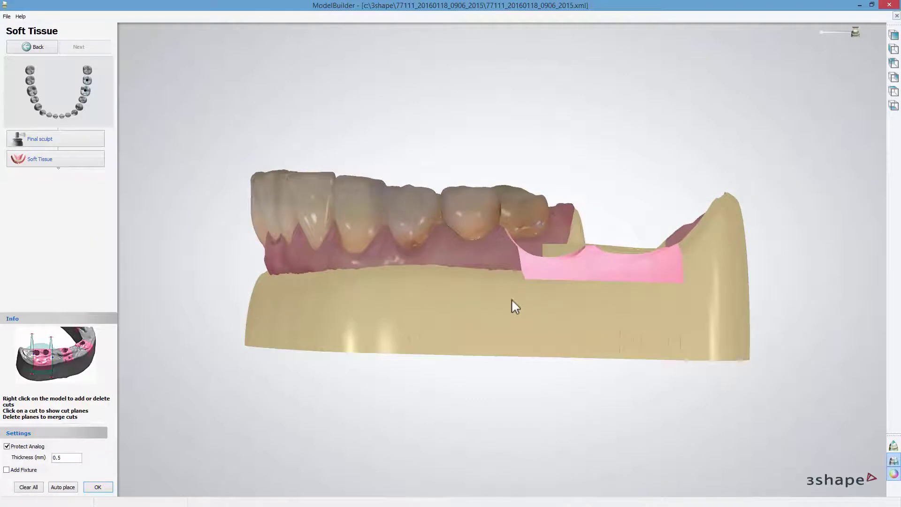
pyautogui.rightClick(497, 249)
pyautogui.click(508, 252)
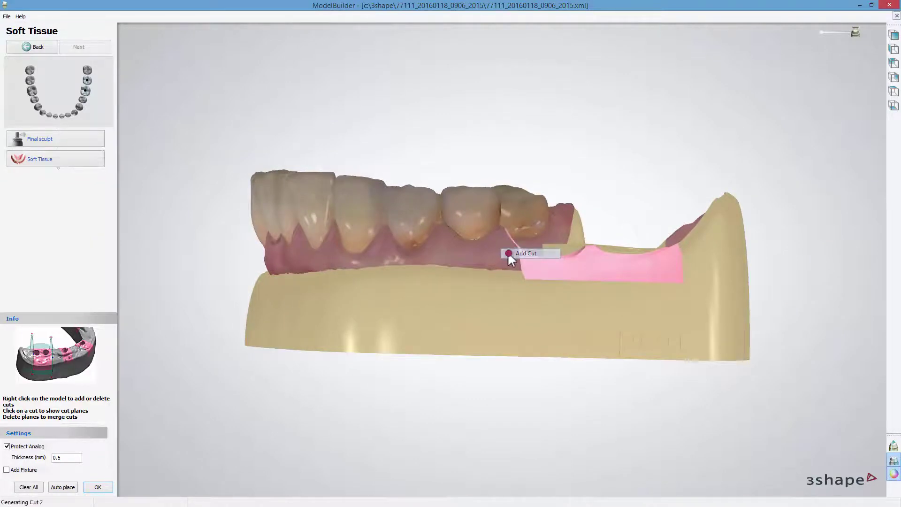
pyautogui.rightClick(506, 245)
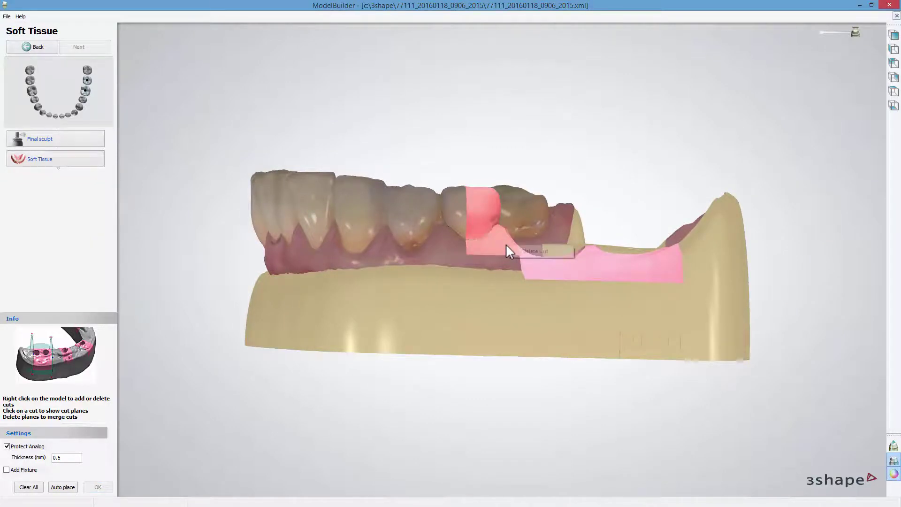
pyautogui.click(519, 252)
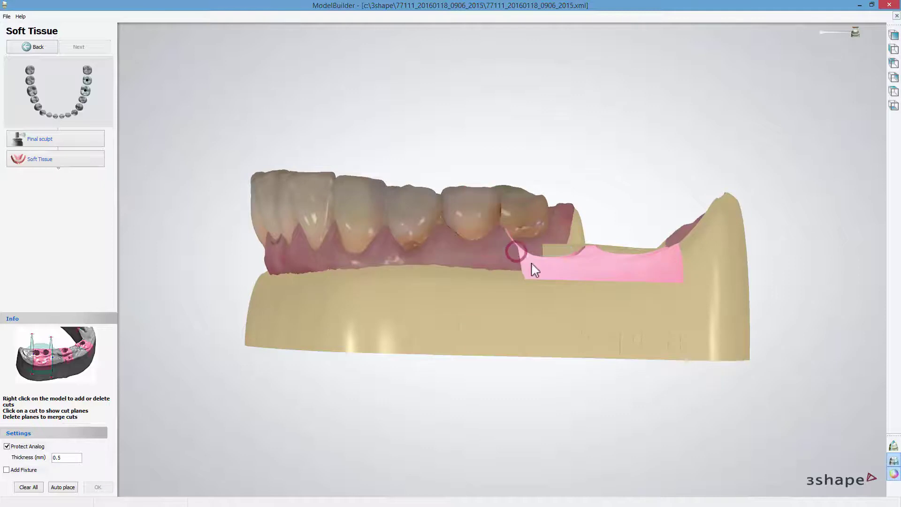
# Step: Widen the insert's left cut plane, raise its lower edge, and confirm the soft-tissue cuts
pyautogui.click(565, 271)
pyautogui.moveTo(564, 265); pyautogui.dragTo(544, 269, button='right')
pyautogui.moveTo(537, 268); pyautogui.dragTo(524, 269)
pyautogui.moveTo(583, 271); pyautogui.dragTo(585, 312, button='right')
pyautogui.moveTo(467, 249); pyautogui.dragTo(519, 253)
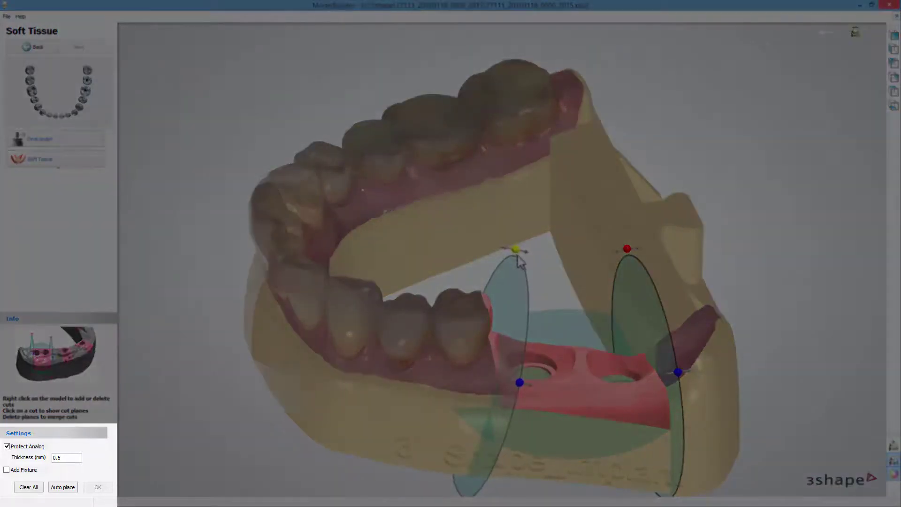
pyautogui.moveTo(518, 253); pyautogui.dragTo(543, 342, button='right')
pyautogui.moveTo(483, 299); pyautogui.dragTo(486, 300)
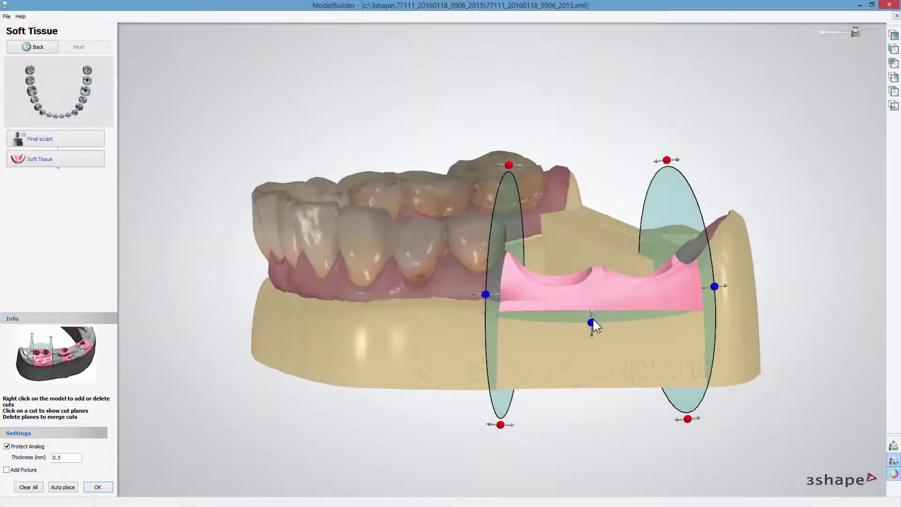
pyautogui.moveTo(591, 322); pyautogui.dragTo(593, 313)
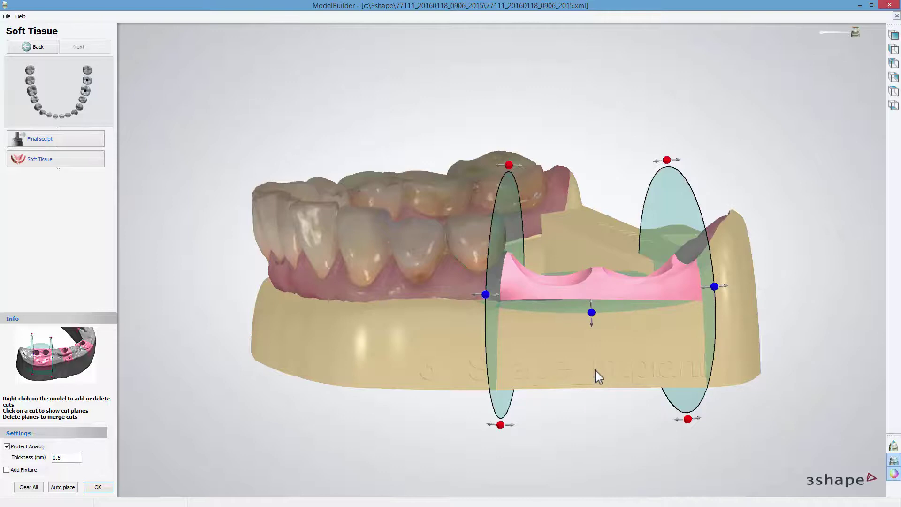
pyautogui.click(107, 486)
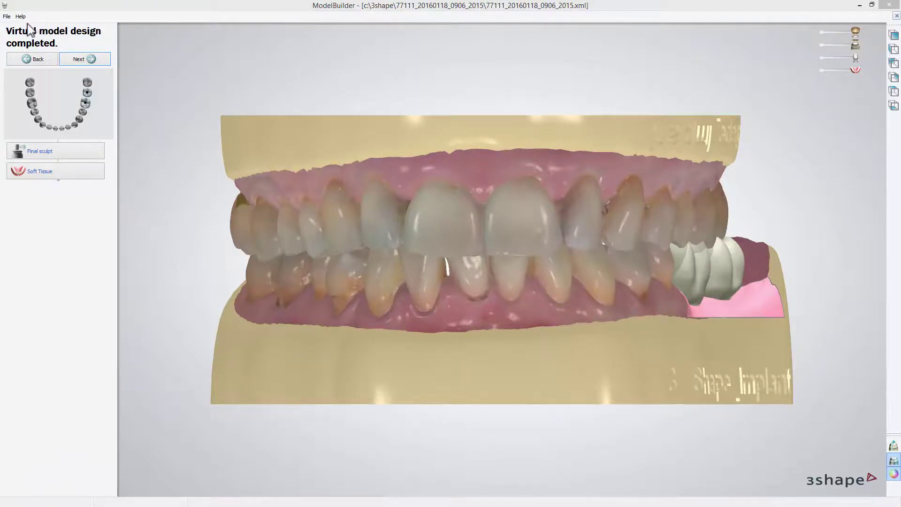
# Step: In Virtual Trim Settings, set the Model manufacture hollowing surface thickness to 0.50 mm
pyautogui.click(7, 17)
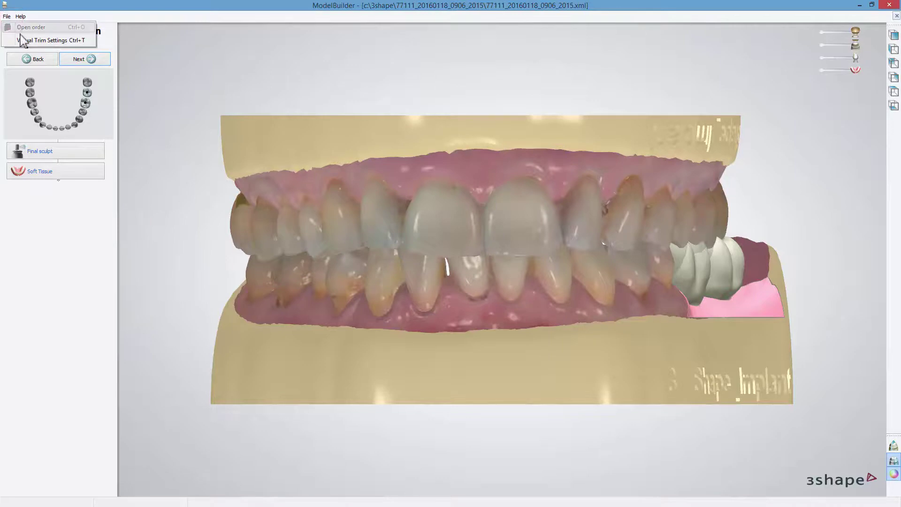
pyautogui.click(24, 41)
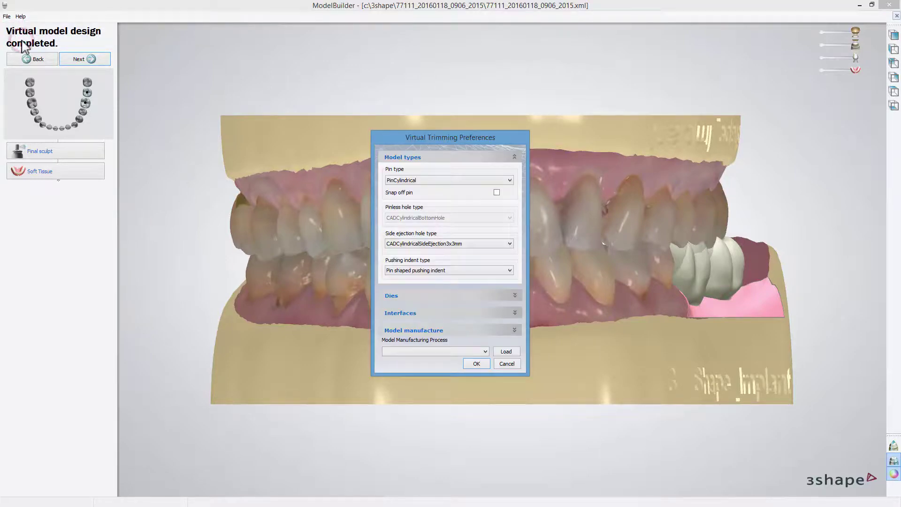
pyautogui.moveTo(464, 132); pyautogui.dragTo(464, 41)
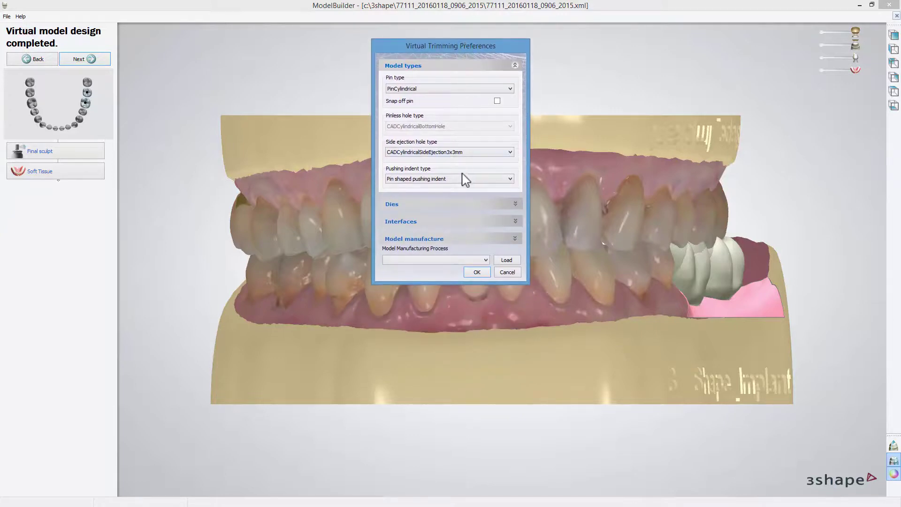
pyautogui.click(458, 238)
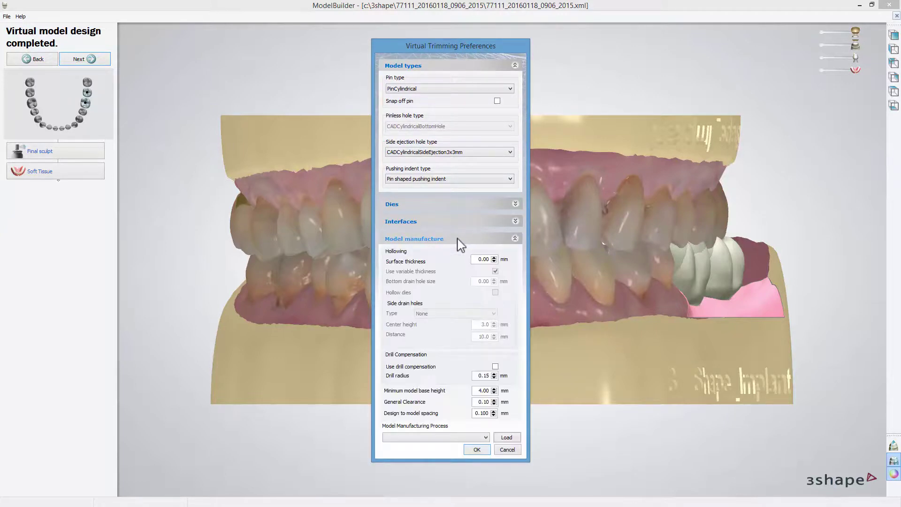
pyautogui.write('5')
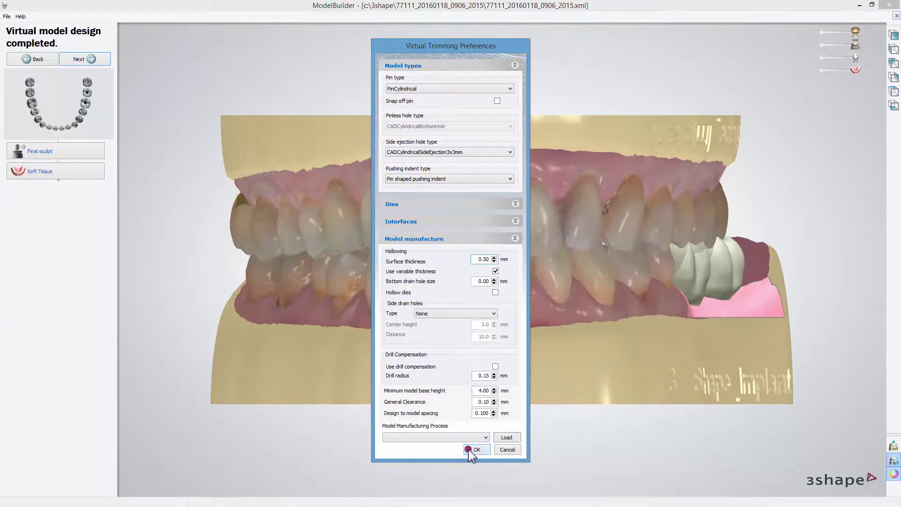
pyautogui.click(473, 449)
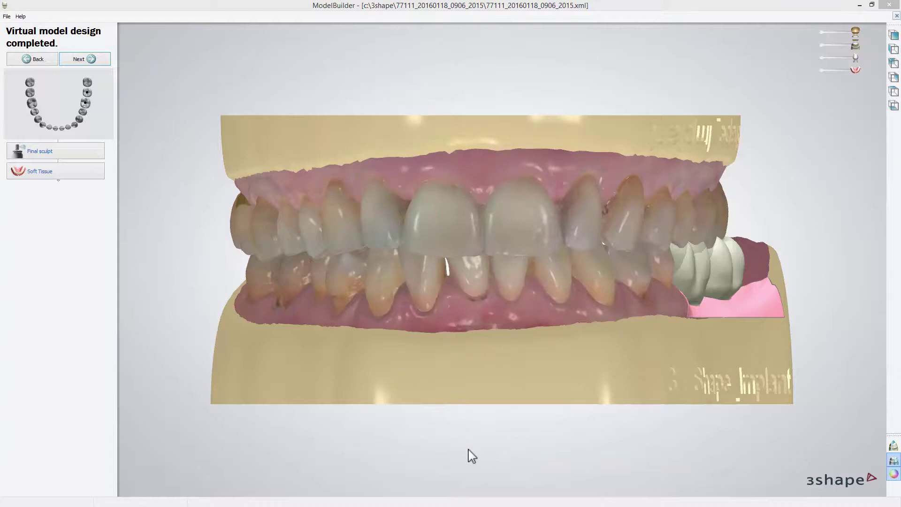
# Step: Generate and save all models, inspect the implant crowns and base, then close ModelBuilder
pyautogui.click(100, 60)
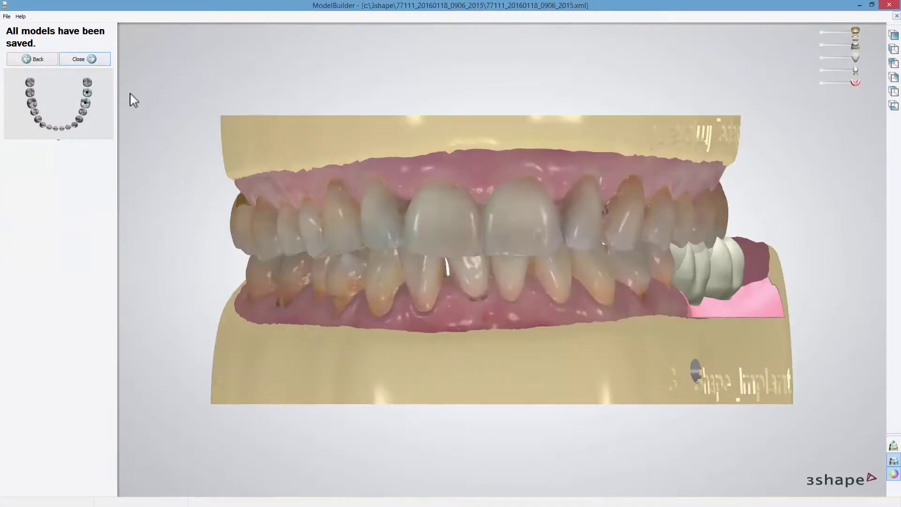
pyautogui.moveTo(527, 319); pyautogui.dragTo(473, 322, button='right')
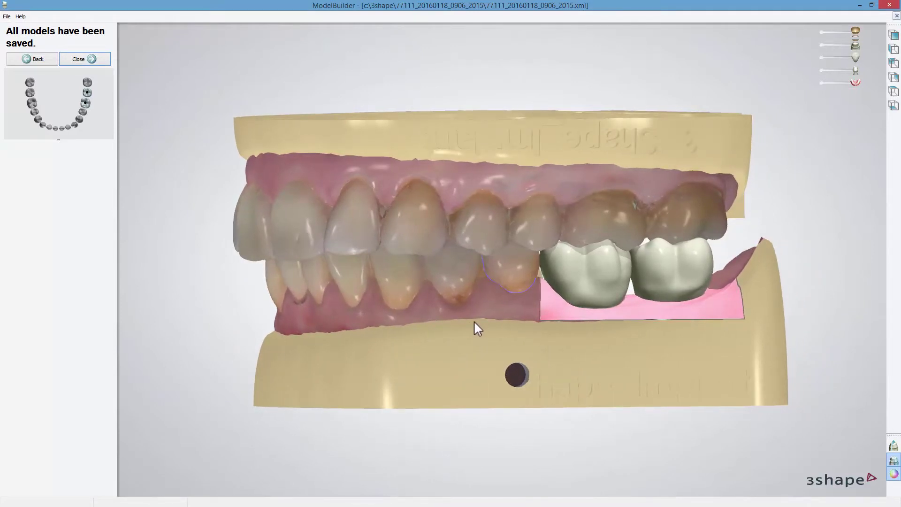
pyautogui.moveTo(474, 320)
pyautogui.mouseDown(button='right')
pyautogui.moveTo(473, 275)
pyautogui.moveTo(477, 332)
pyautogui.mouseUp(button='right')
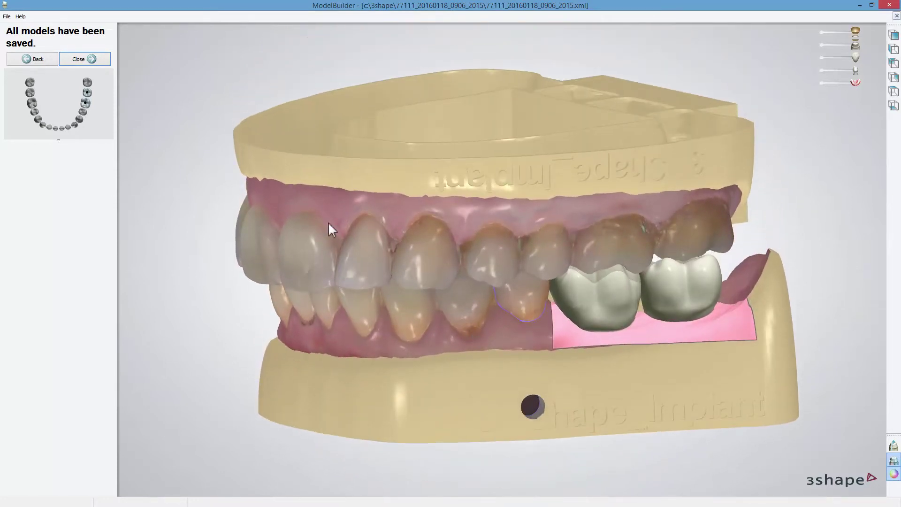
pyautogui.click(101, 60)
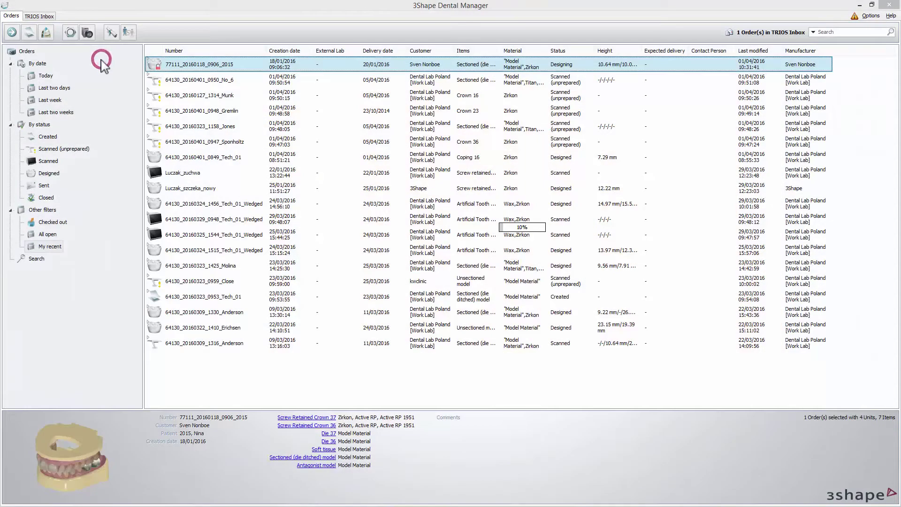